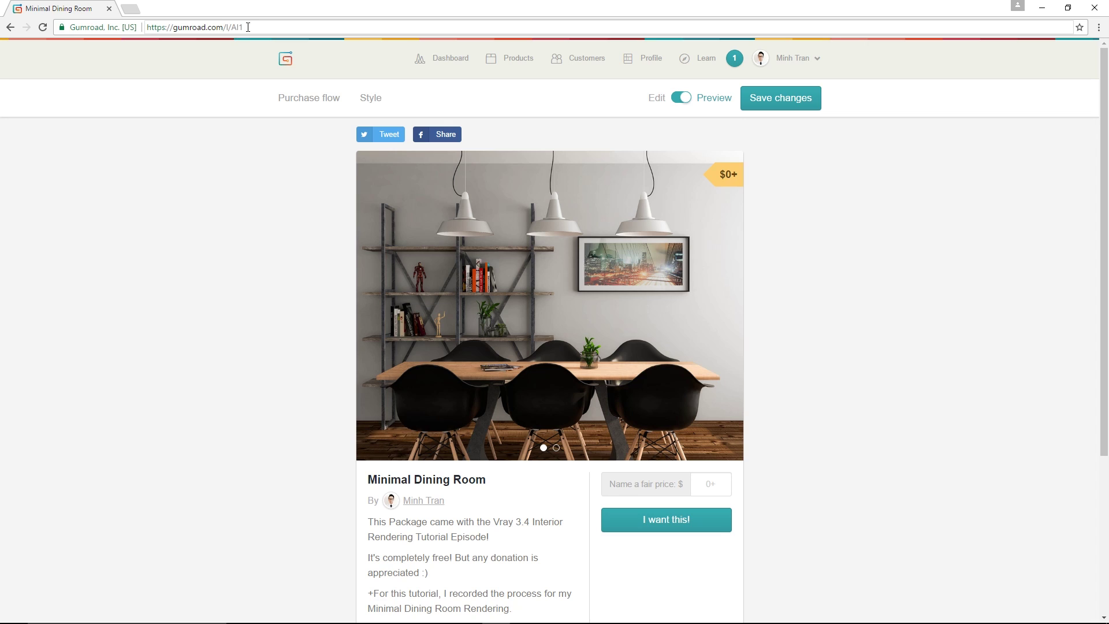
Request the free Minimal Dining Room package on Gumroad with a fair price of 0
left_click(206, 27)
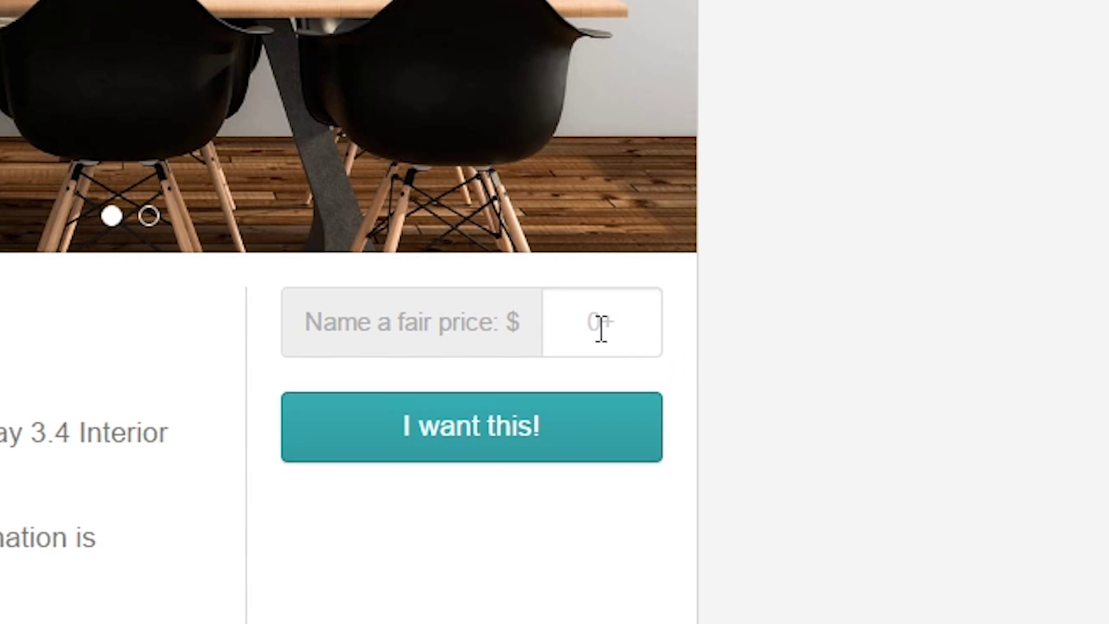
left_click(600, 327)
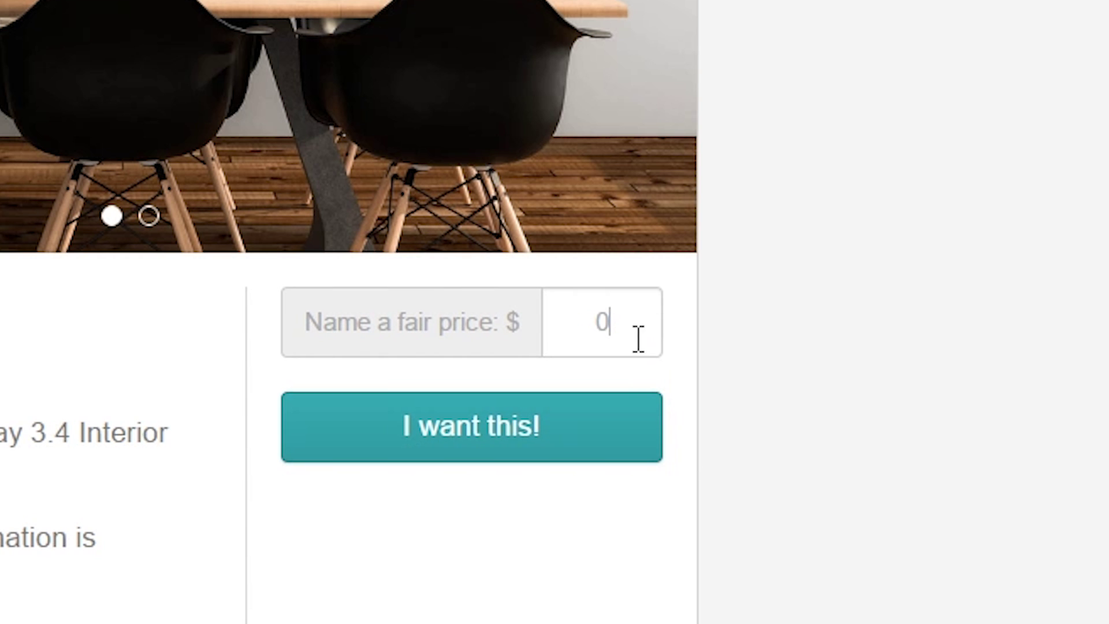
left_click(578, 423)
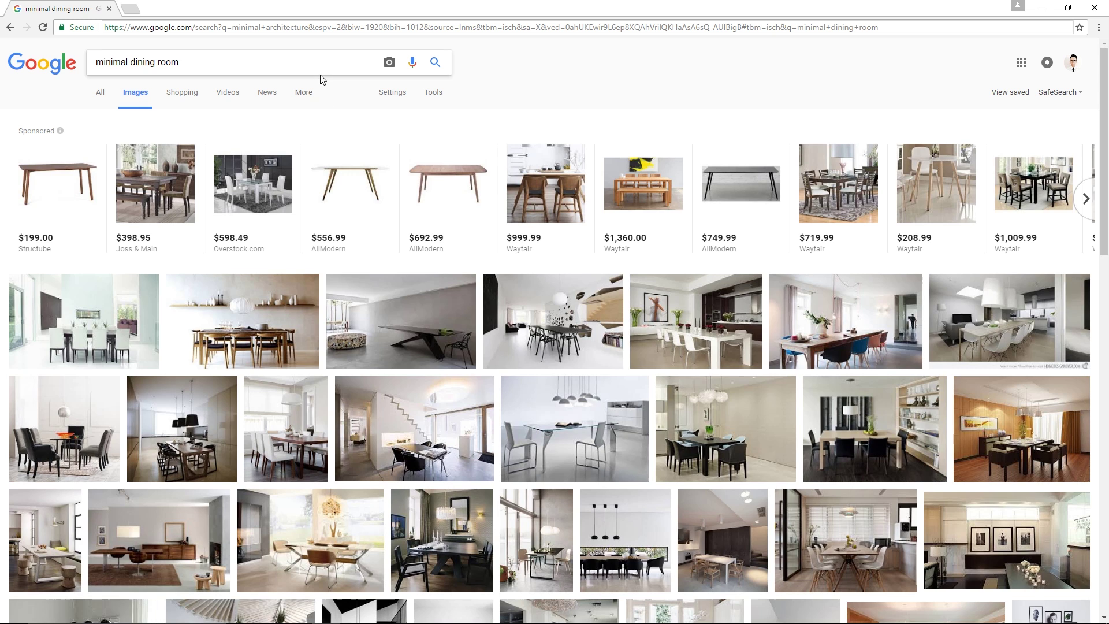
Scroll down through the 'minimal dining room' Google Images results for reference
scroll(381, 225, "down", 10)
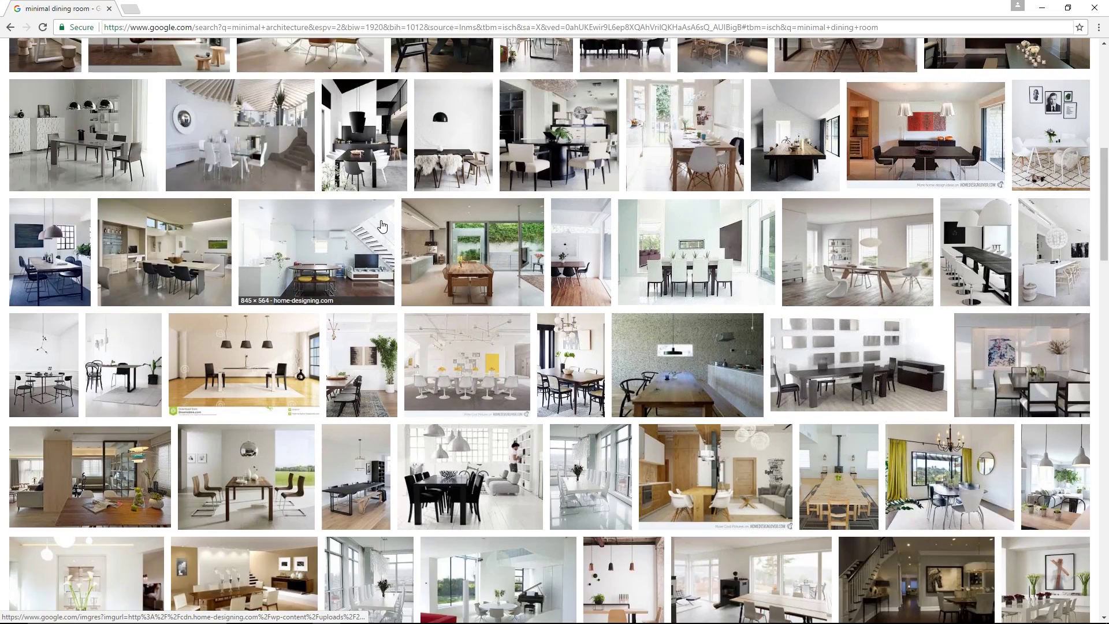
Change the image search to 'industrial dining room' and browse the results
scroll(381, 226, "up", 15)
double_click(112, 62)
key("BackSpace")
type("industrial dining room")
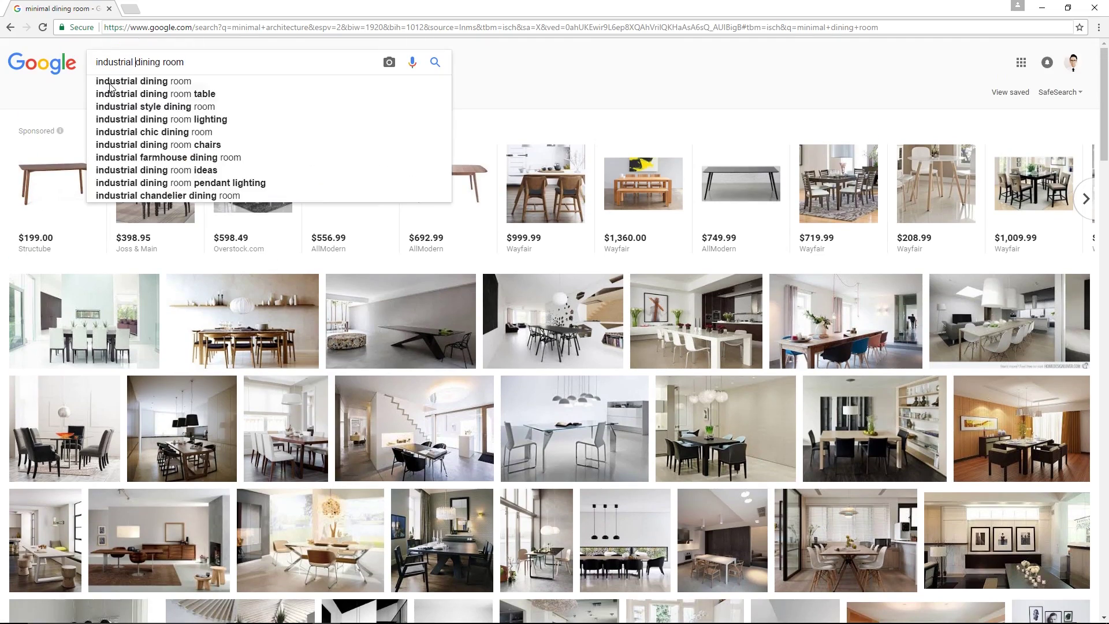
key("Return")
scroll(801, 120, "down", 15)
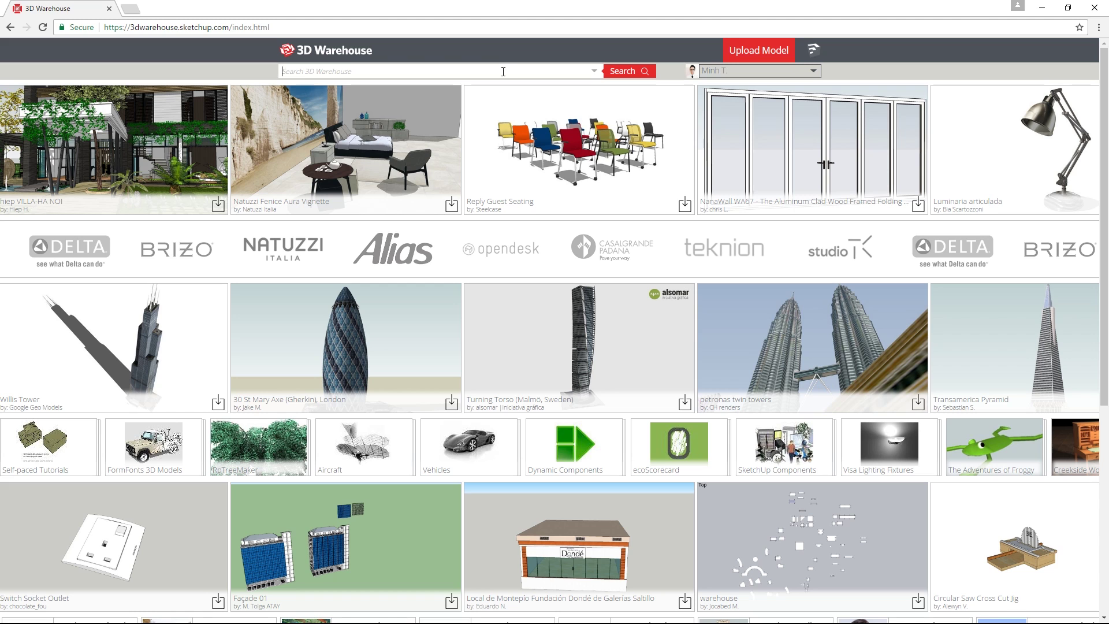
Search 3D Warehouse for 'eames chair', then open and scroll the VITRA Eames Plastic Armchair DAW page
type("eames chair")
key("Return")
scroll(522, 310, "down", 5)
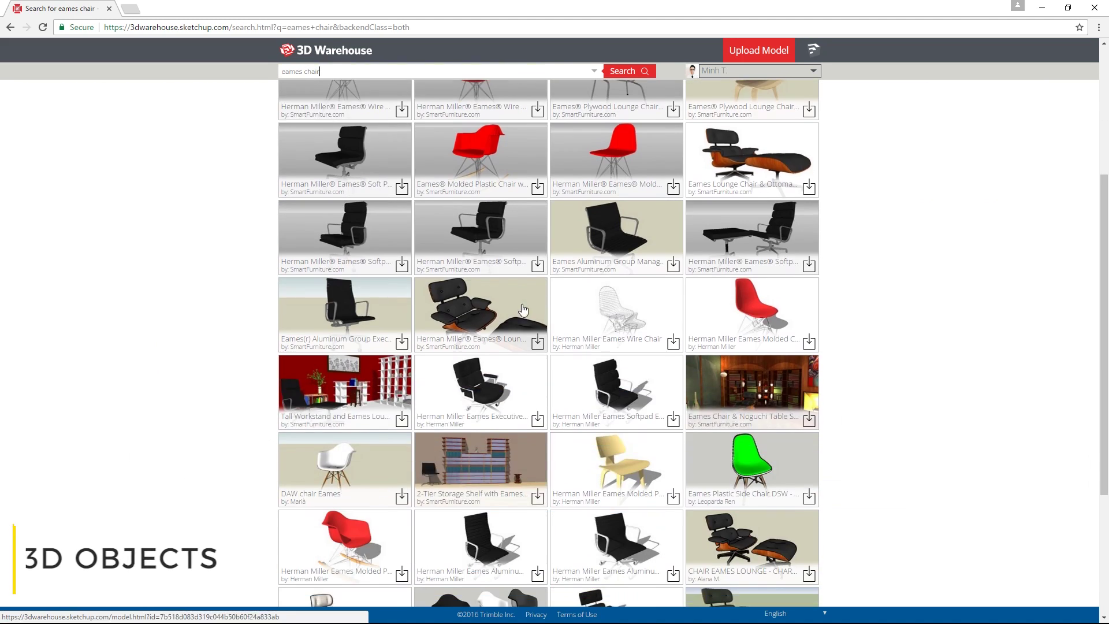
scroll(523, 311, "down", 5)
left_click(539, 313)
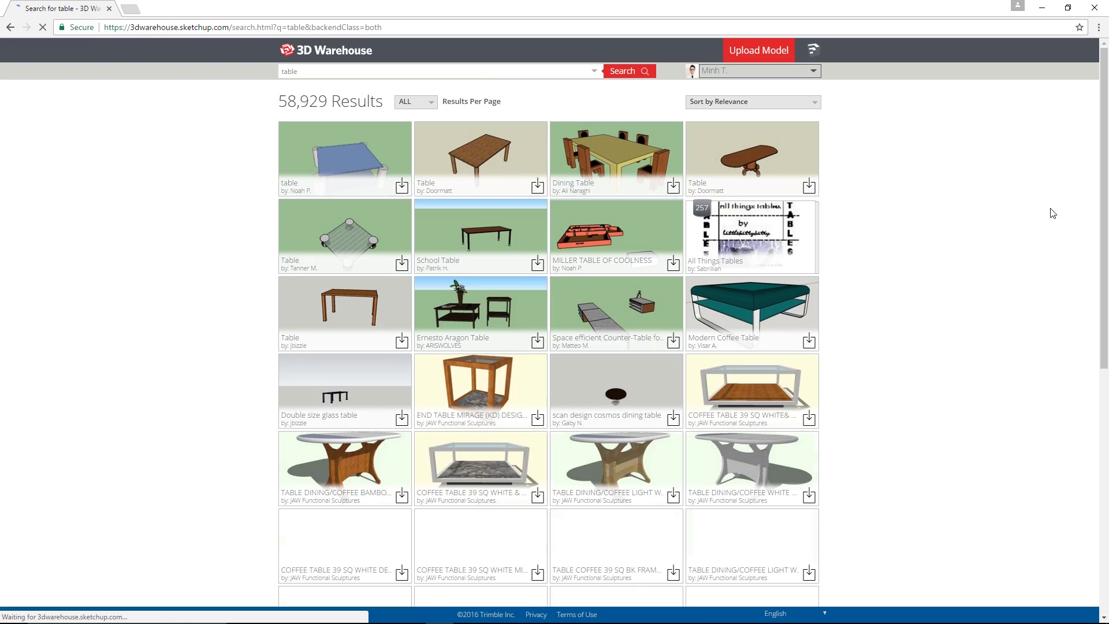
scroll(1034, 168, "down", 15)
scroll(1039, 168, "down", 10)
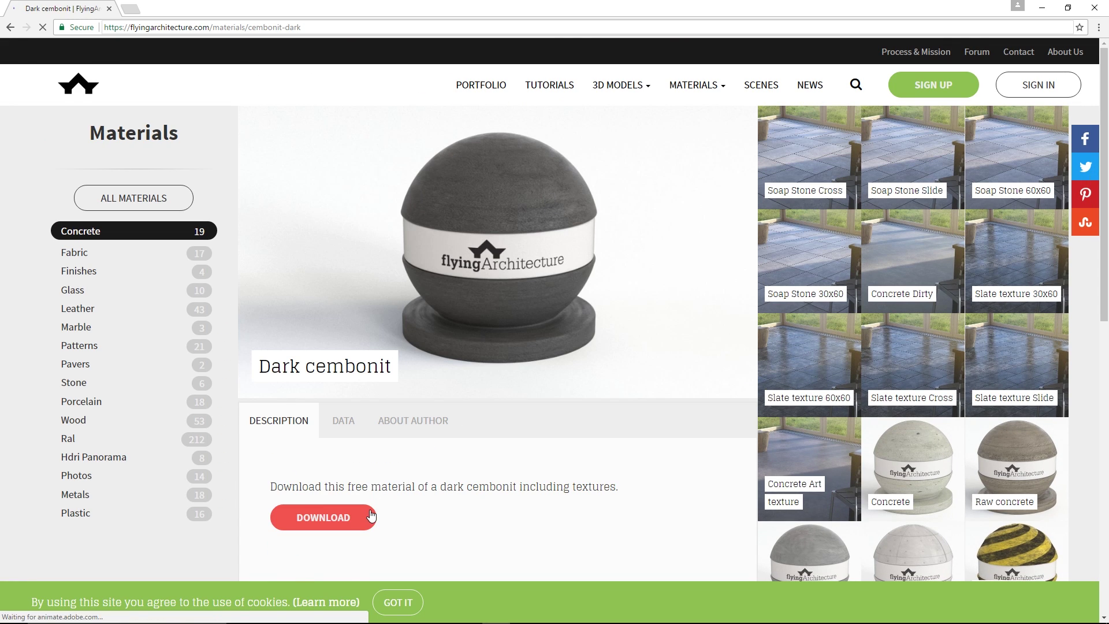
Select the web address of the Dark cembonit material page
left_click(420, 27)
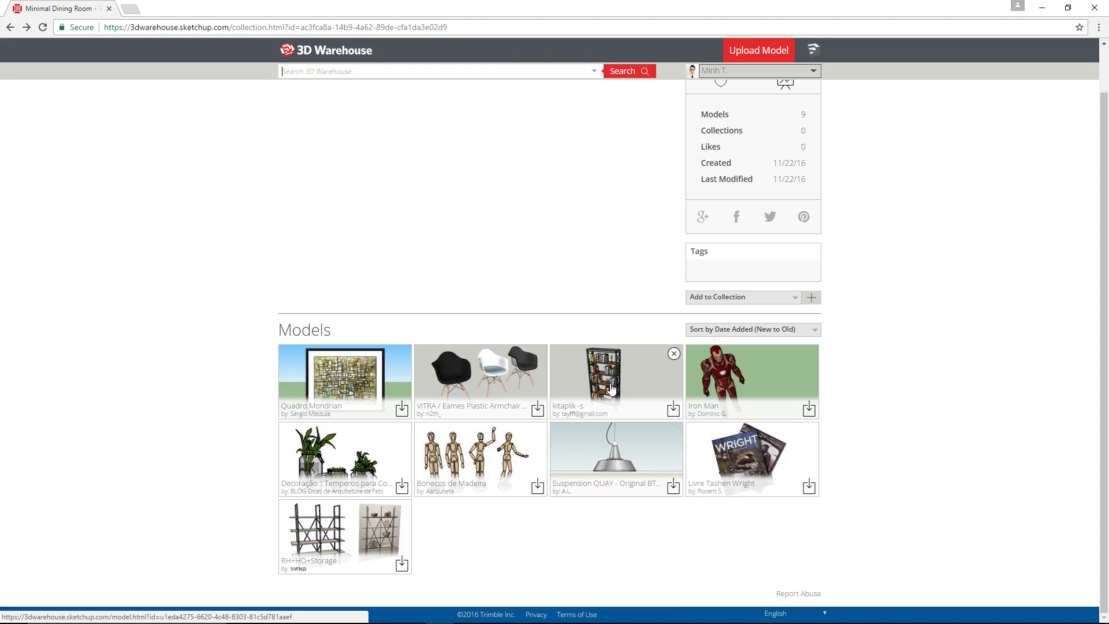
Open the 'kitaplık -s' shelf model page from the 3D Warehouse collection
left_click(335, 532)
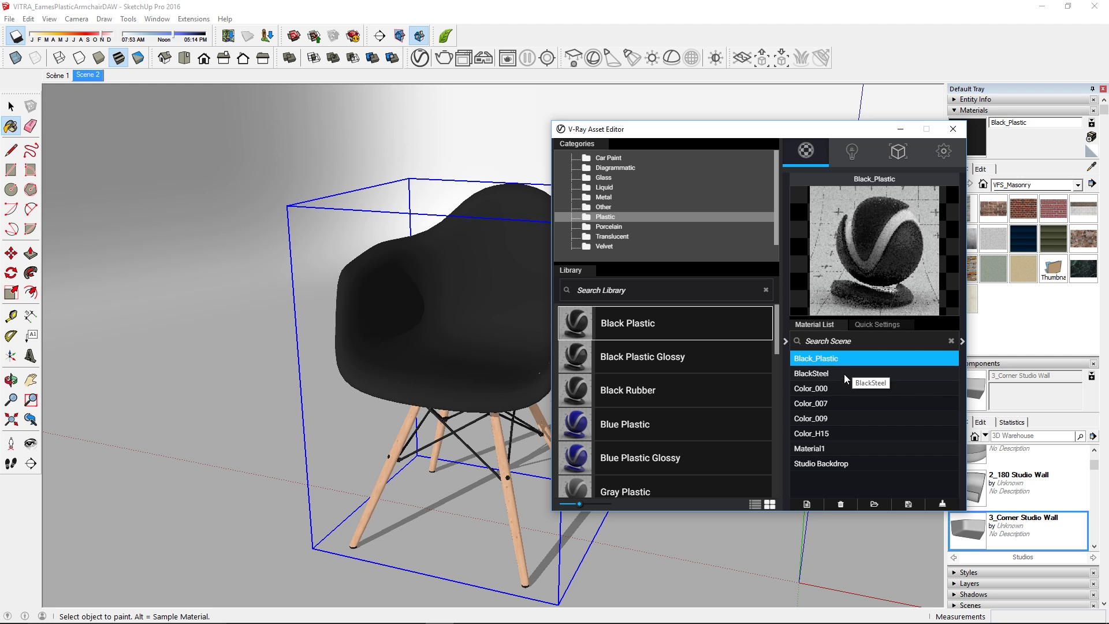
Apply BlackSteel to the chair shell and raise the suit material's Reflection slider
right_click(844, 373)
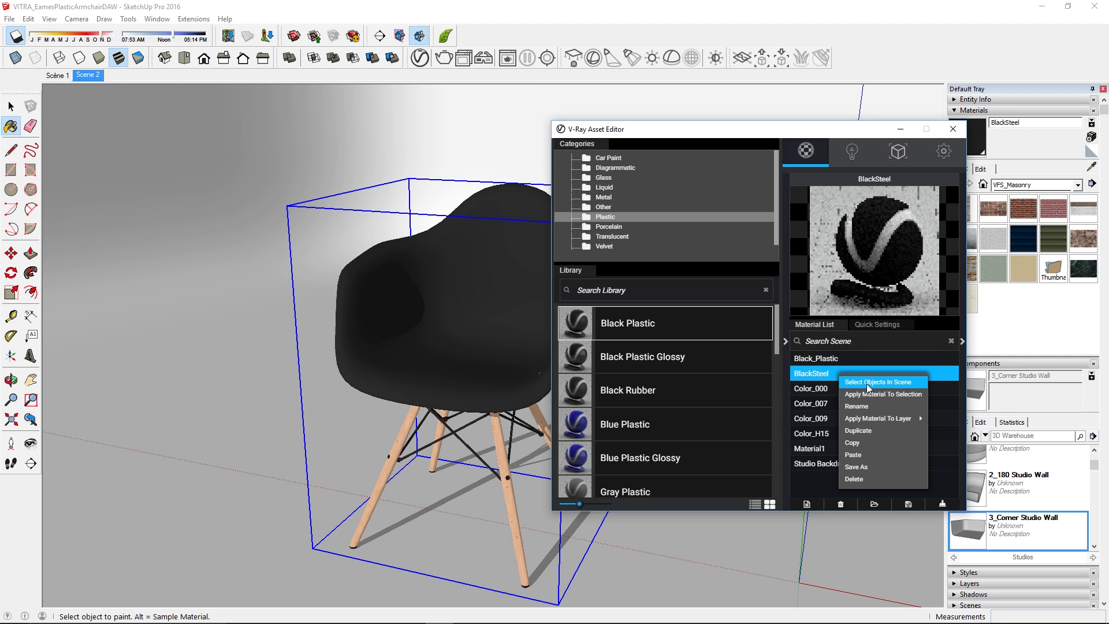
left_click(867, 384)
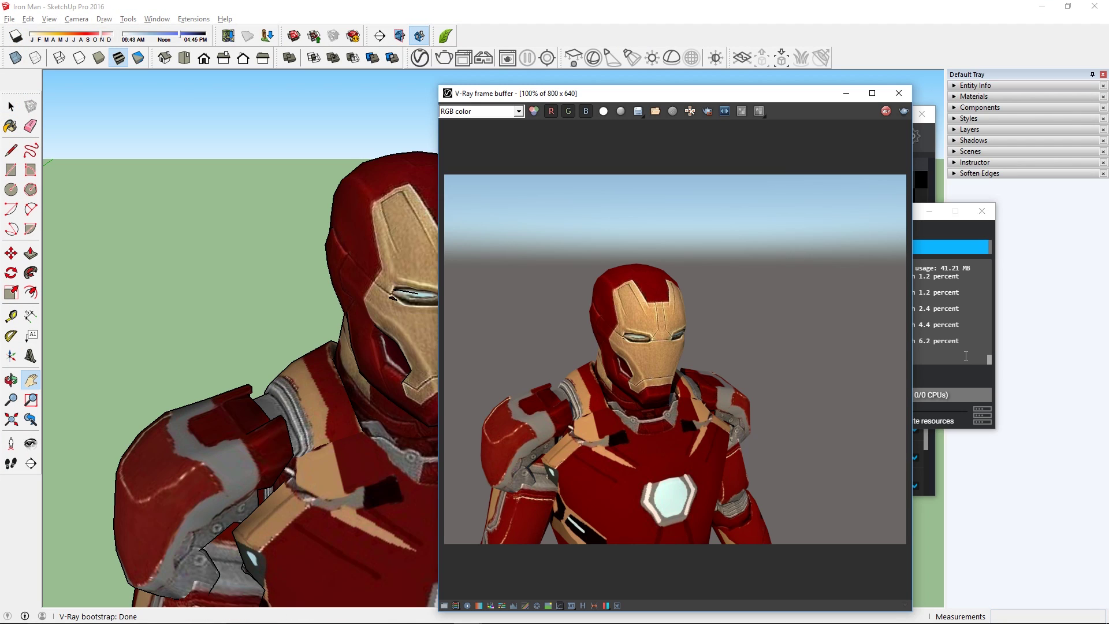
left_click(924, 168)
left_click(847, 310)
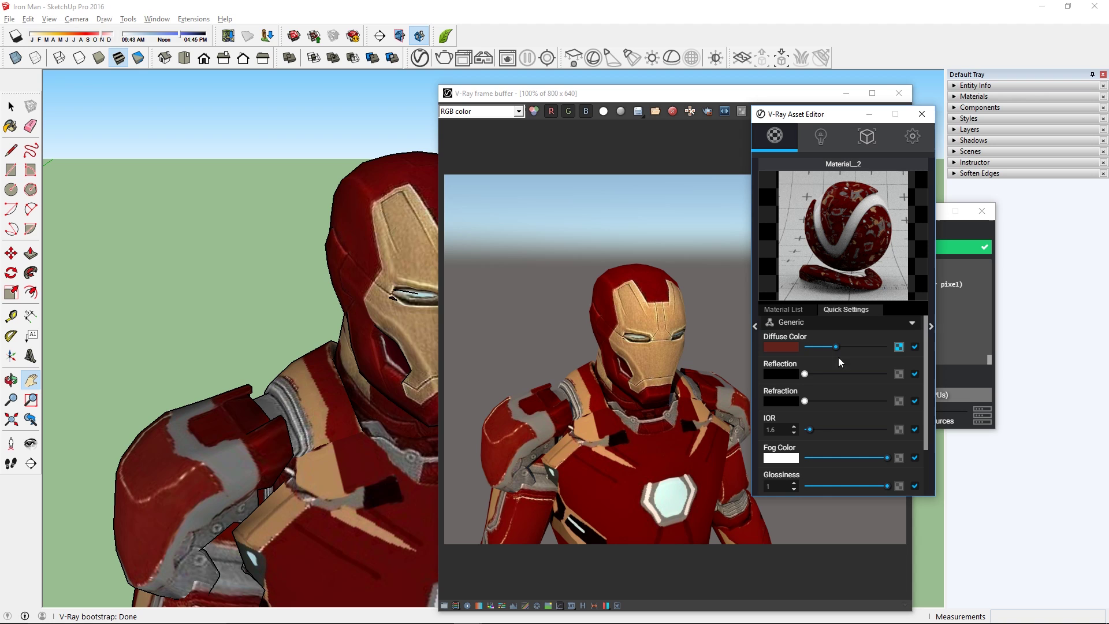
left_click_drag(851, 379, 1032, 379)
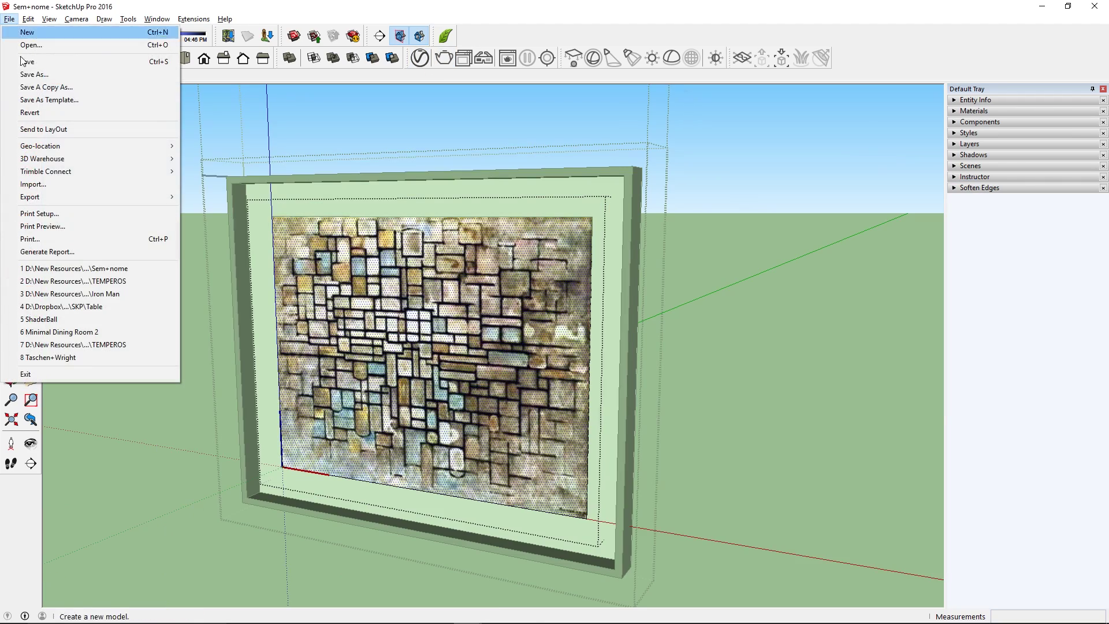
Import the Brooklyn Bridge photo as a texture stretched across the picture frame face
left_click(51, 186)
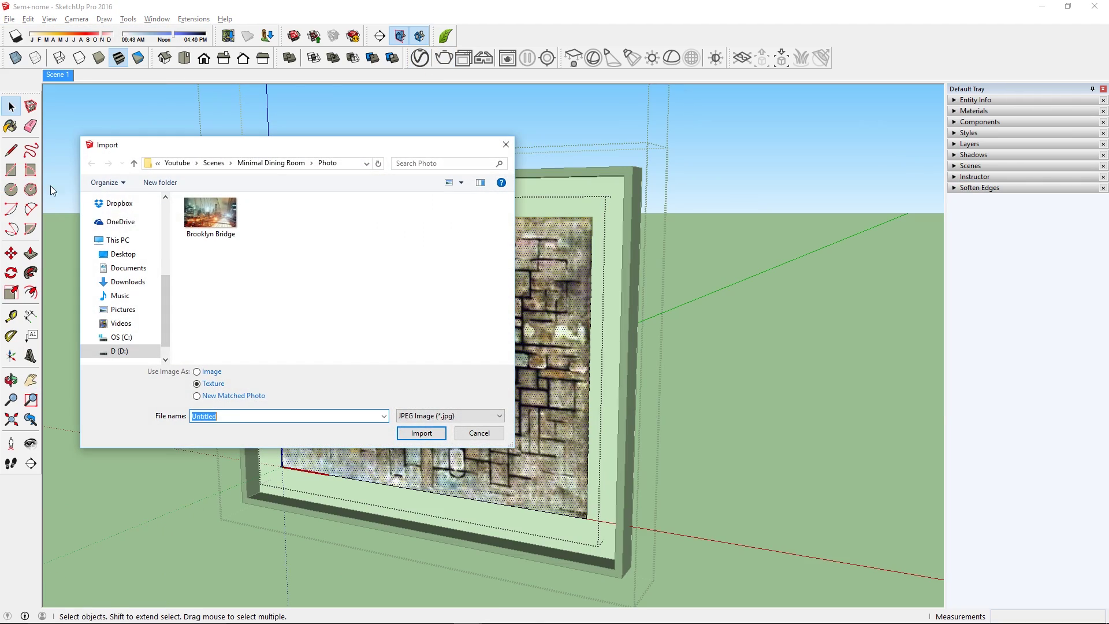
left_click(421, 433)
left_click(283, 465)
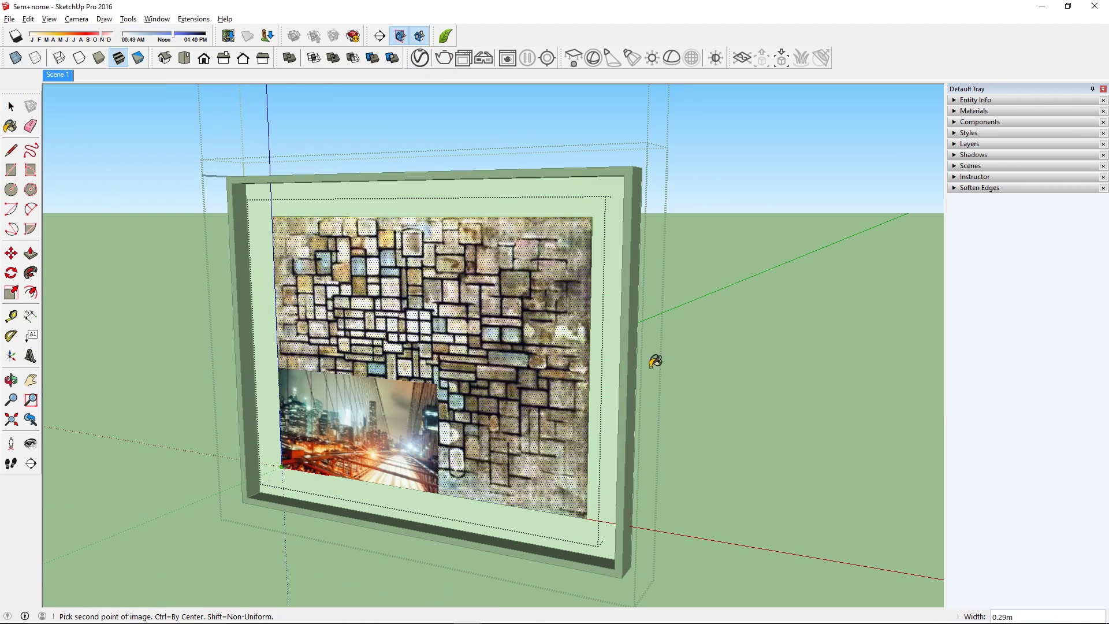
left_click(824, 376)
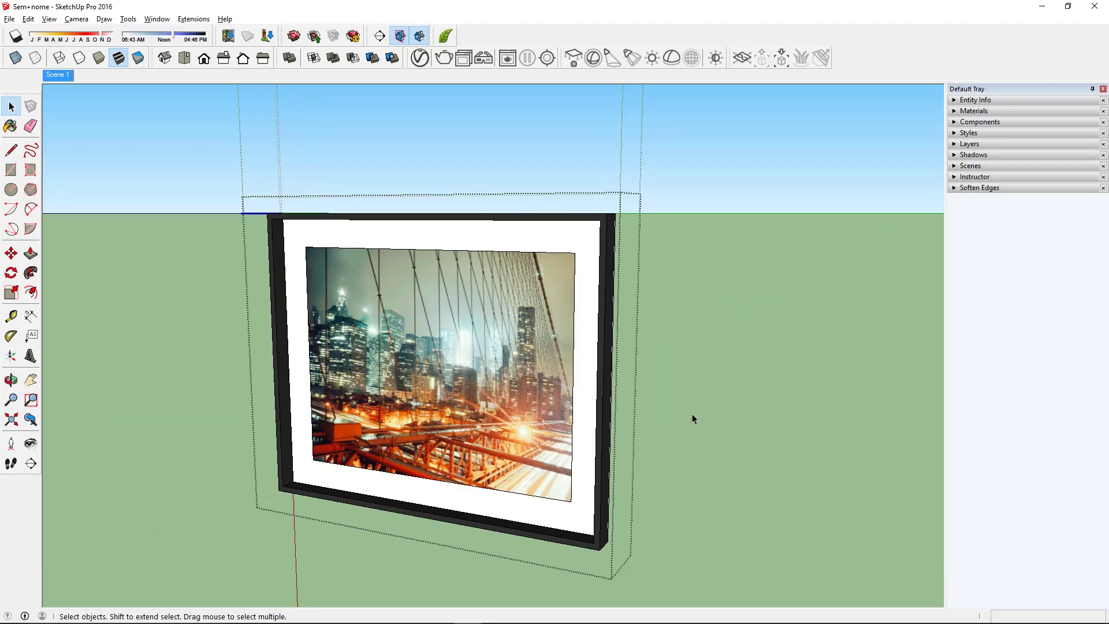
middle_click_drag(692, 414, 701, 366)
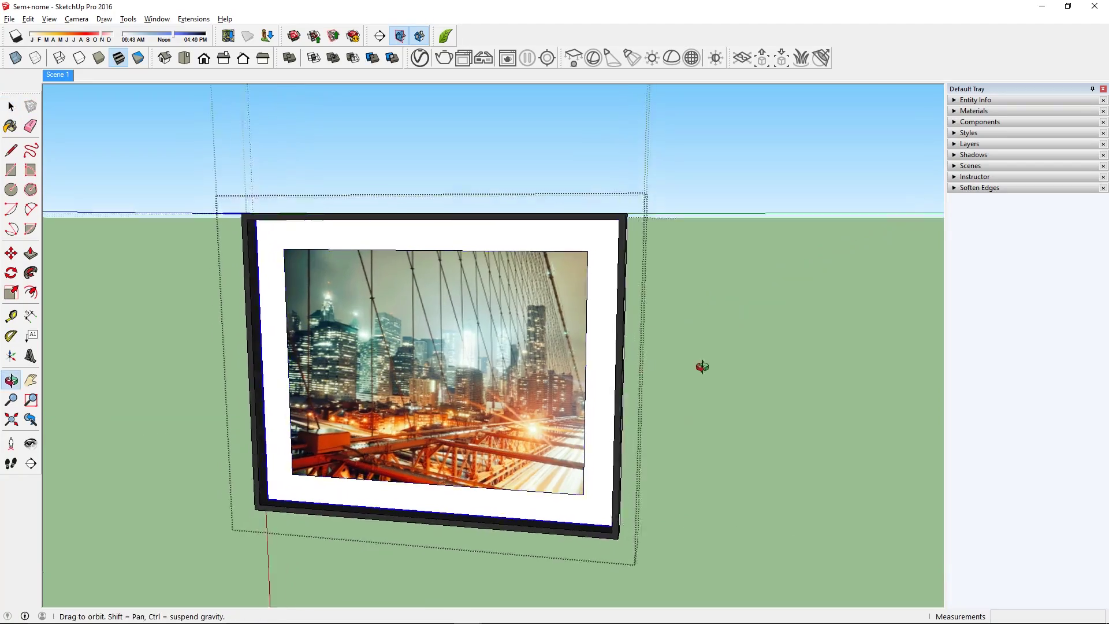
middle_click_drag(607, 321, 631, 301)
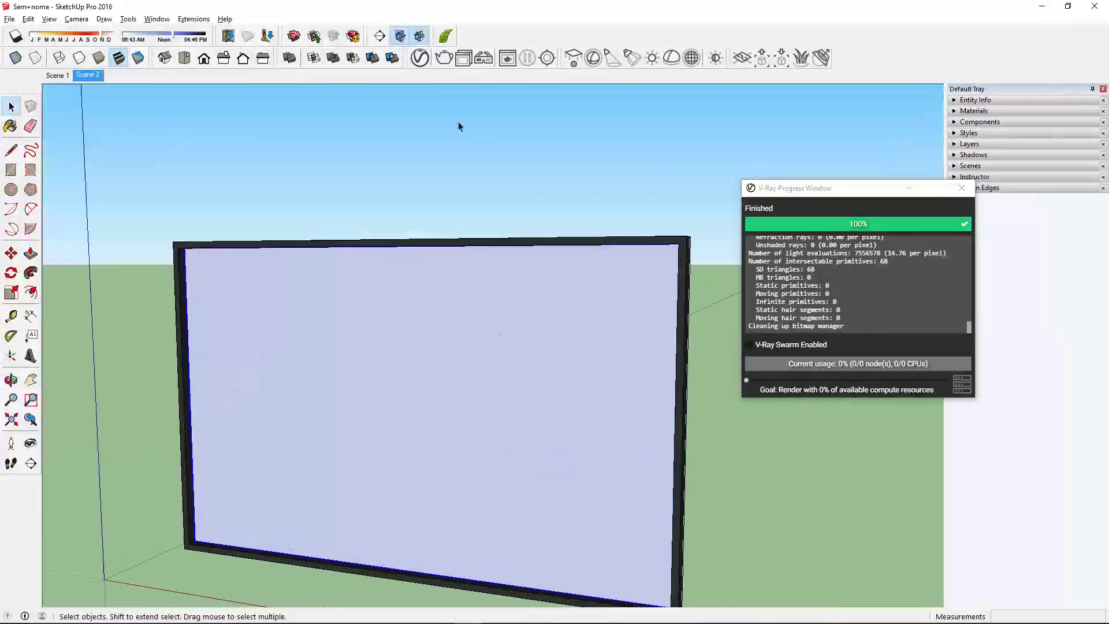
Bring up the Glass materials in the V-Ray material editor
left_click(469, 333)
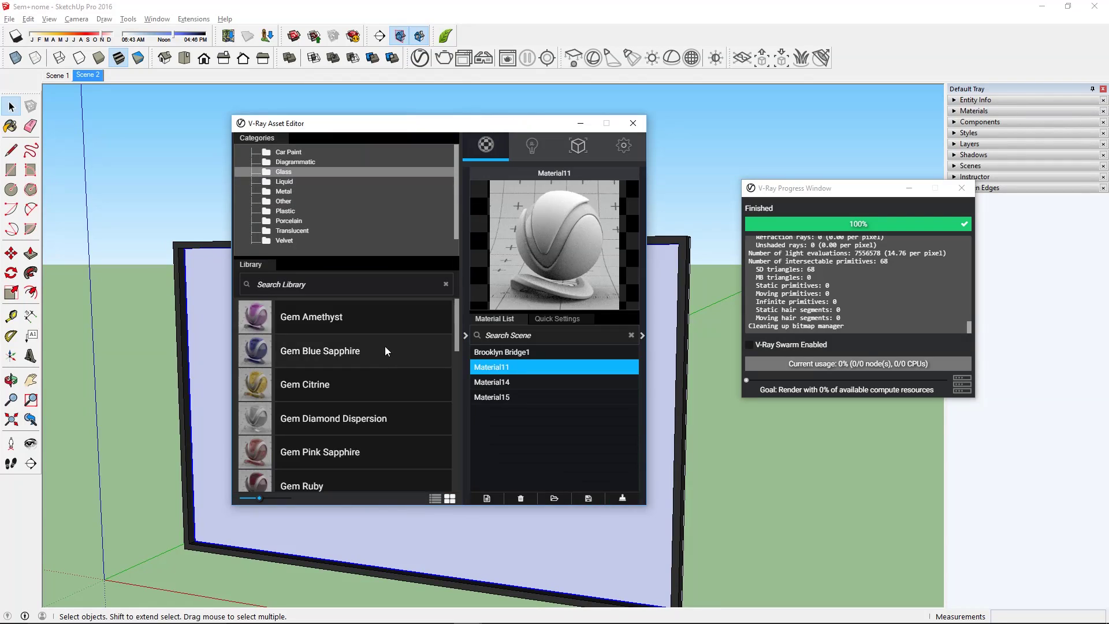
left_click(287, 170)
left_click_drag(500, 126, 518, 126)
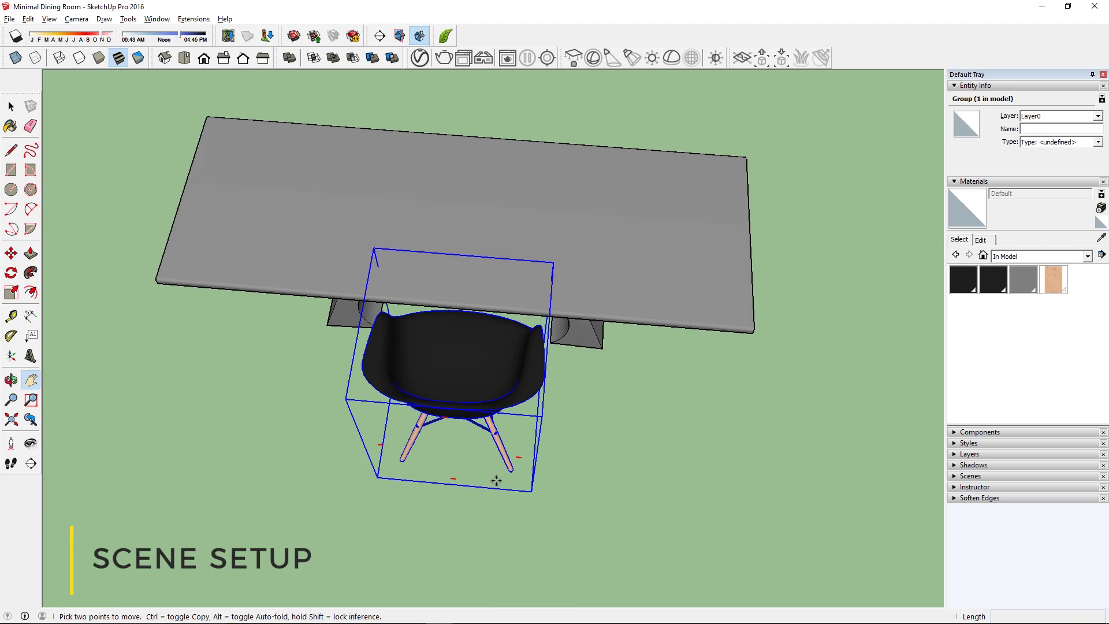
Copy the dining chair and place the duplicate to its right
key("ctrl")
left_click(495, 483)
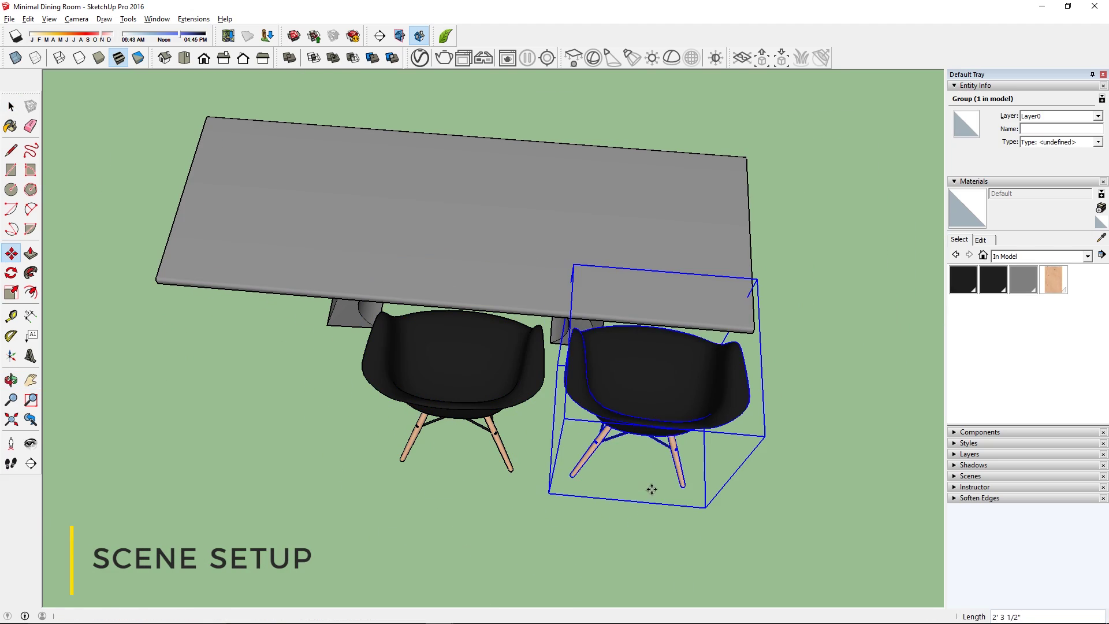
left_click(651, 488)
key("space")
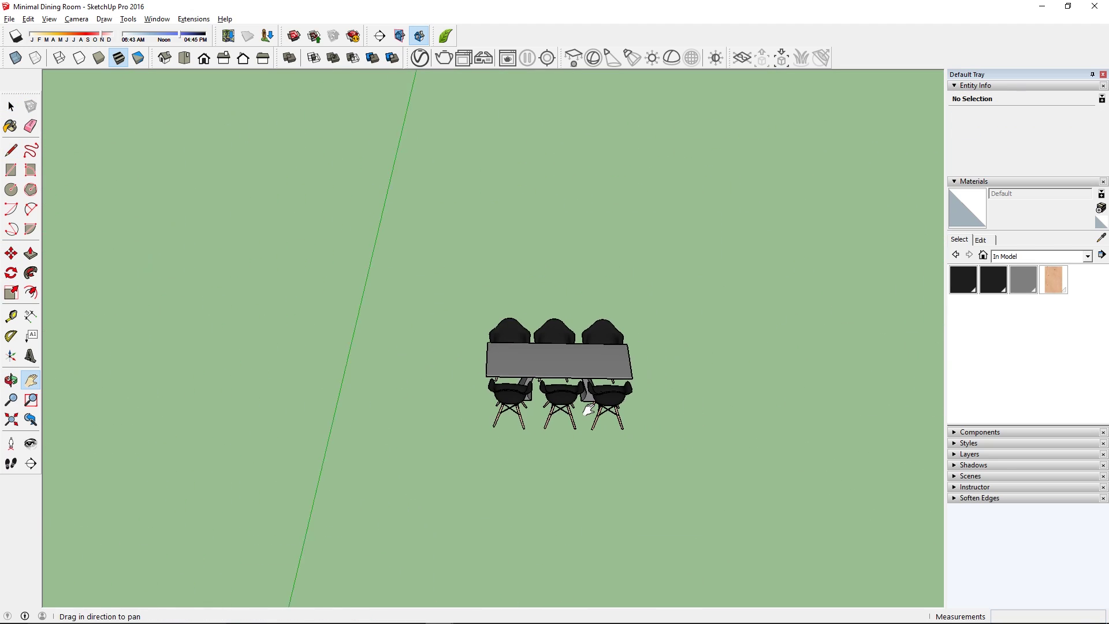
middle_click_drag(588, 409, 479, 343)
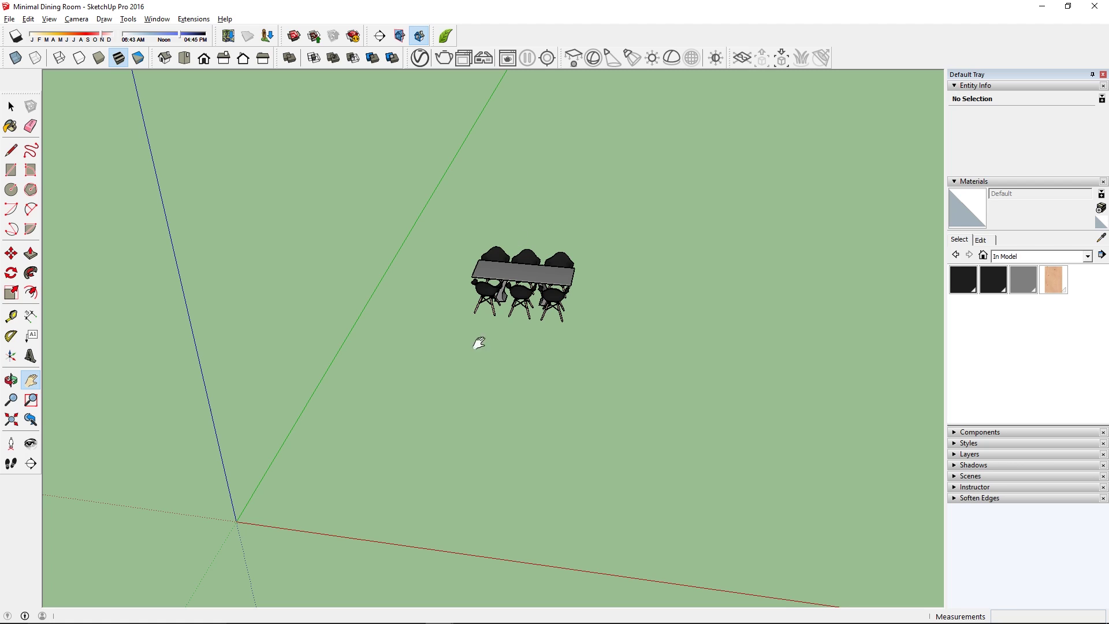
Draw a 20' by 30' floor rectangle from the origin and select it
left_click(237, 520)
type("20',30'")
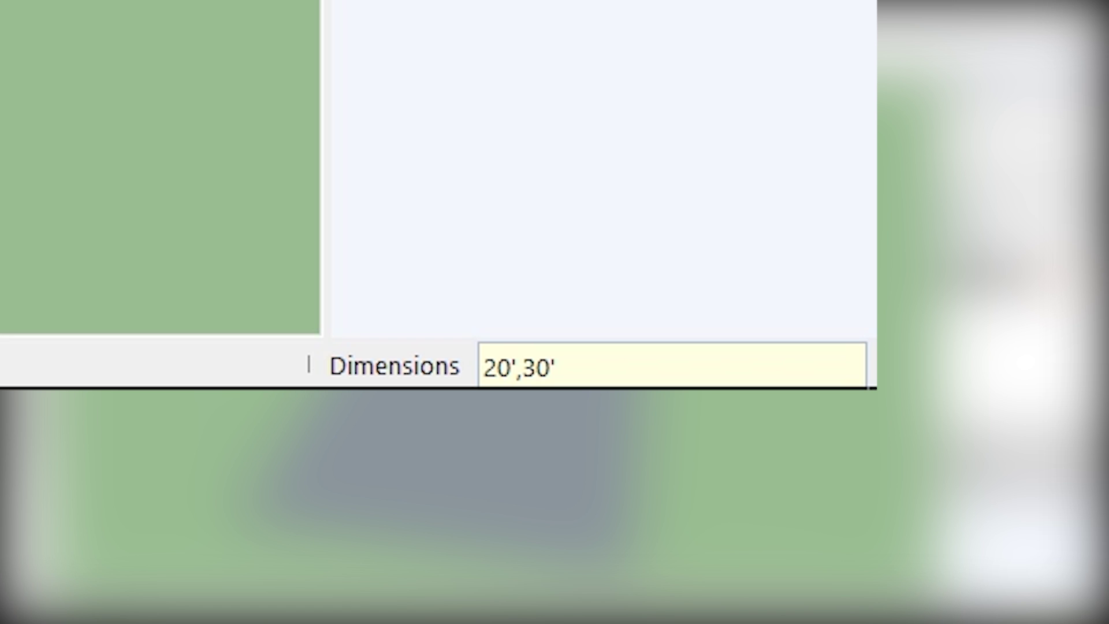
key("Return")
key("space")
left_click(726, 361)
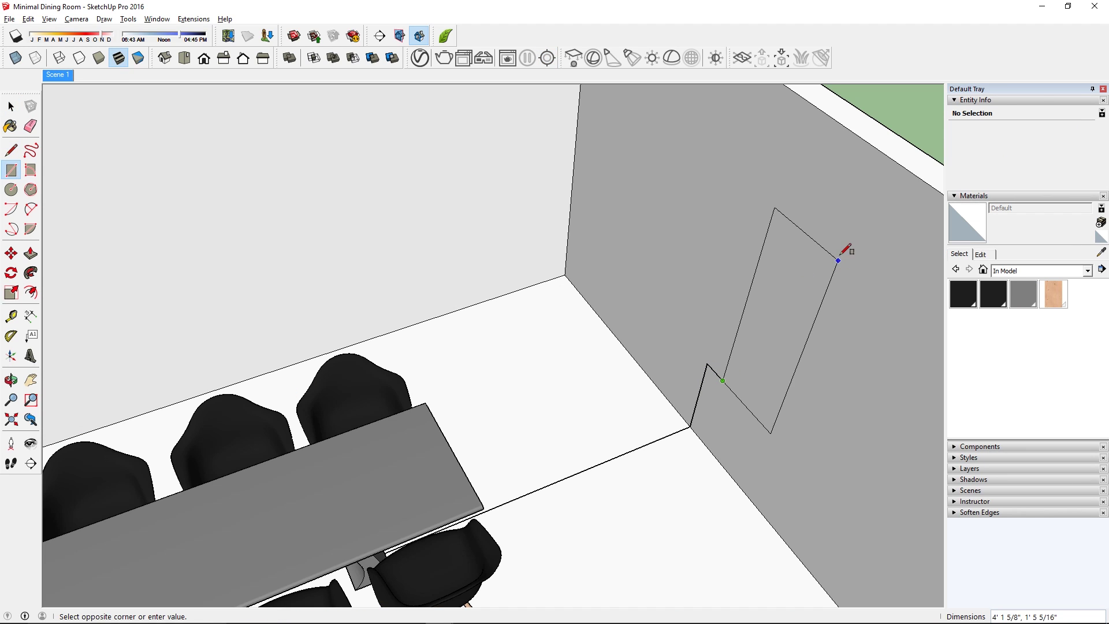
Draw a 5' by 3' window rectangle on the wall and copy it to the upper left
type("5',3'")
key("Return")
key("space")
left_click(829, 310)
key("m")
key("ctrl")
left_click(829, 497)
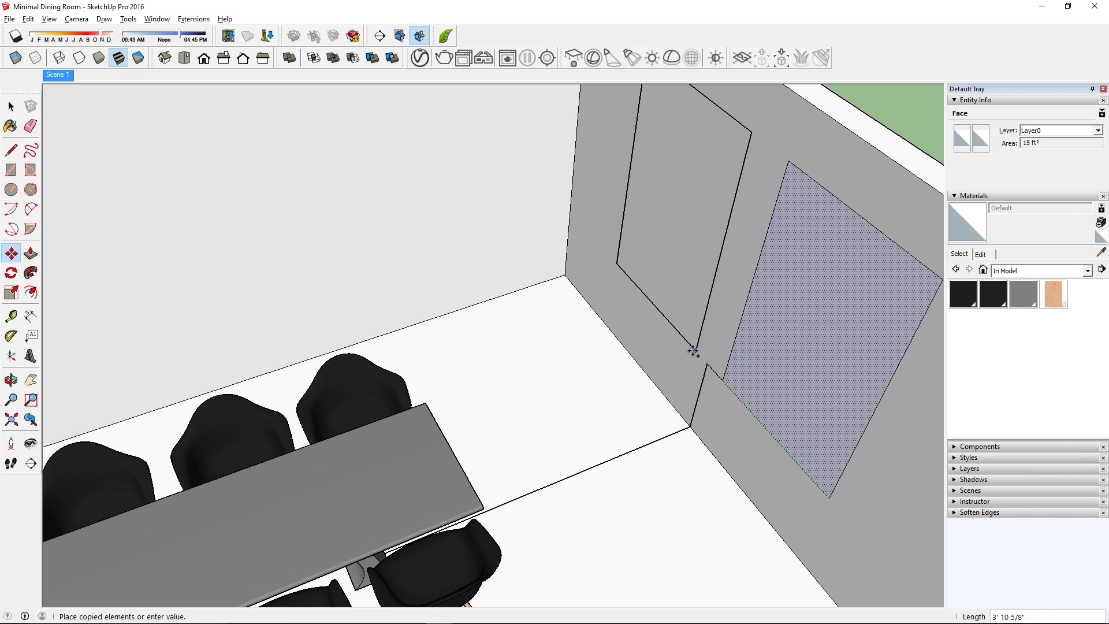
left_click(690, 345)
Push both window rectangles through the wall, then switch to a top-down view
key("p")
left_click(688, 248)
double_click(800, 297)
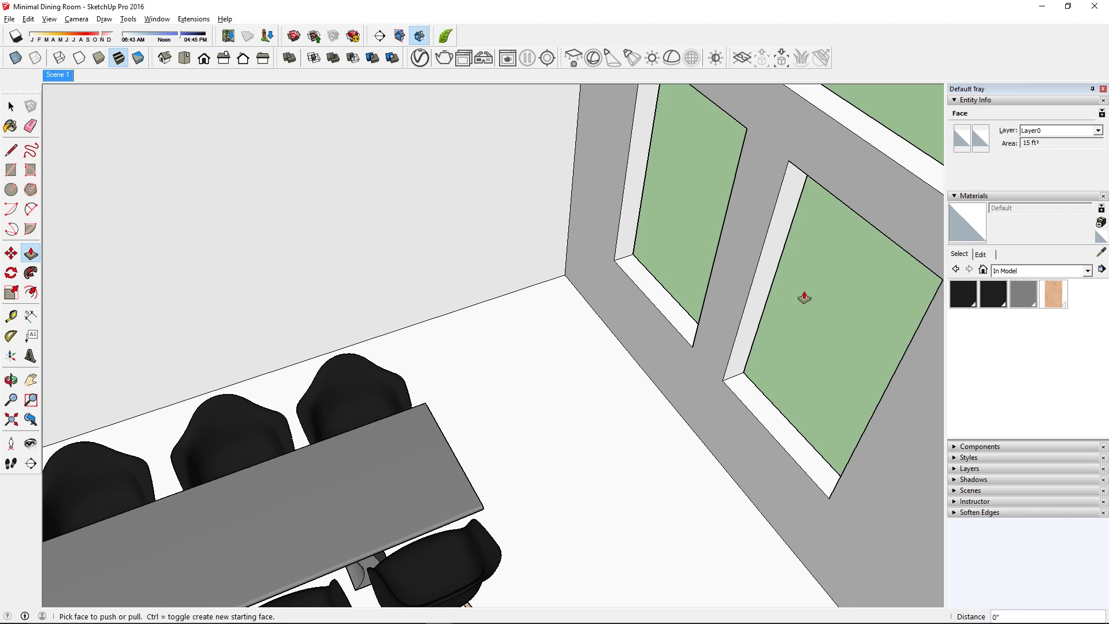
type("r5")
left_click(186, 59)
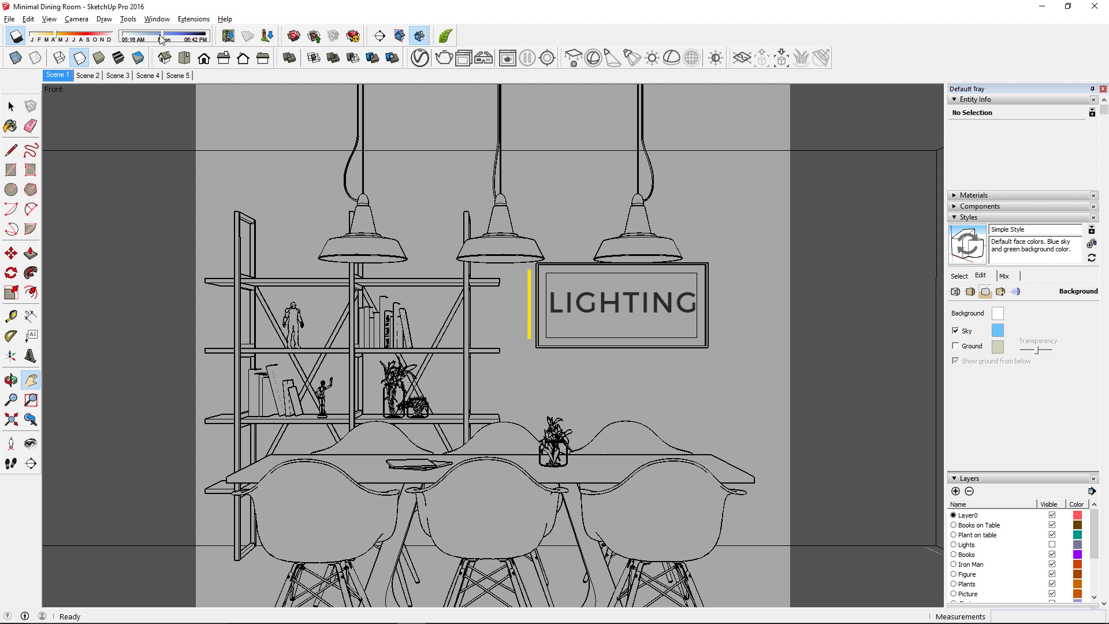
Shift the shadow time of day, set sun intensity to 2, and reposition the rectangle light
left_click_drag(153, 38, 137, 38)
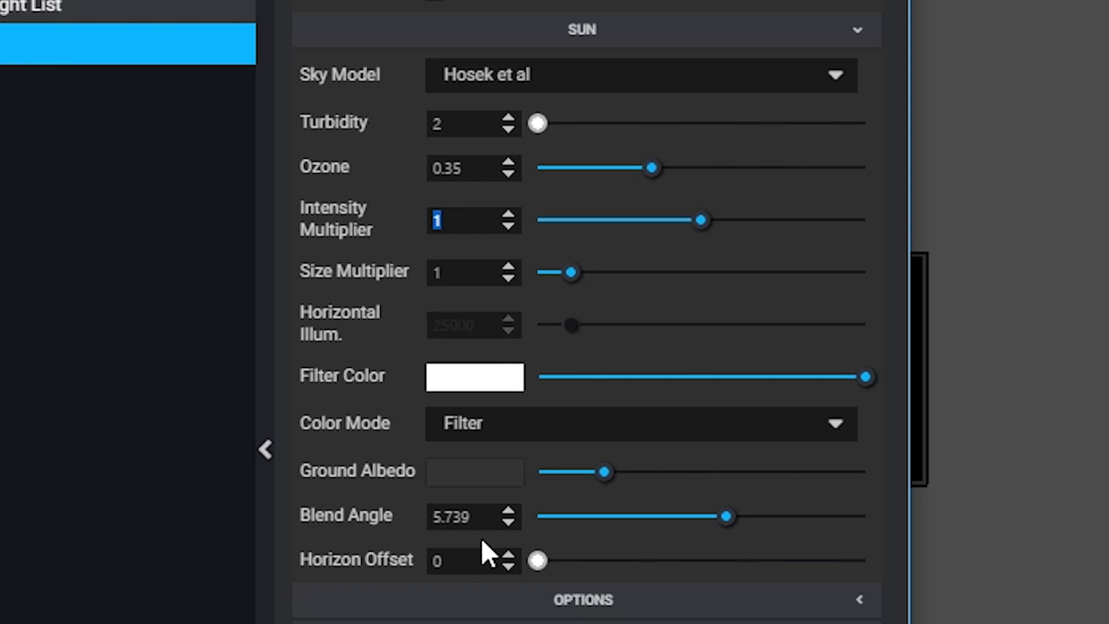
type("2")
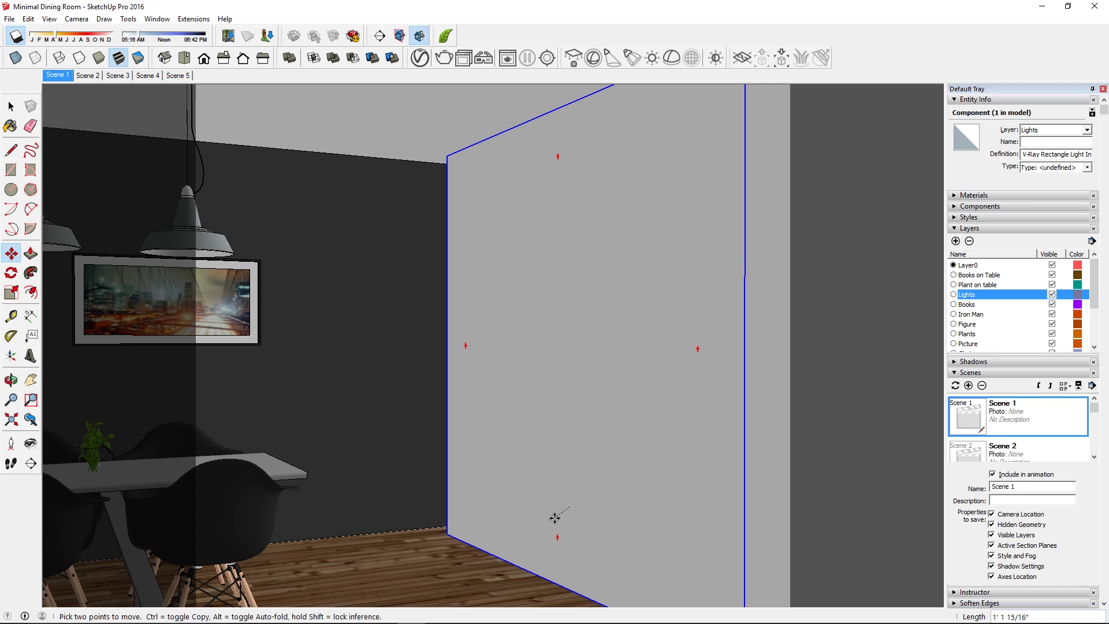
left_click(605, 504)
key("space")
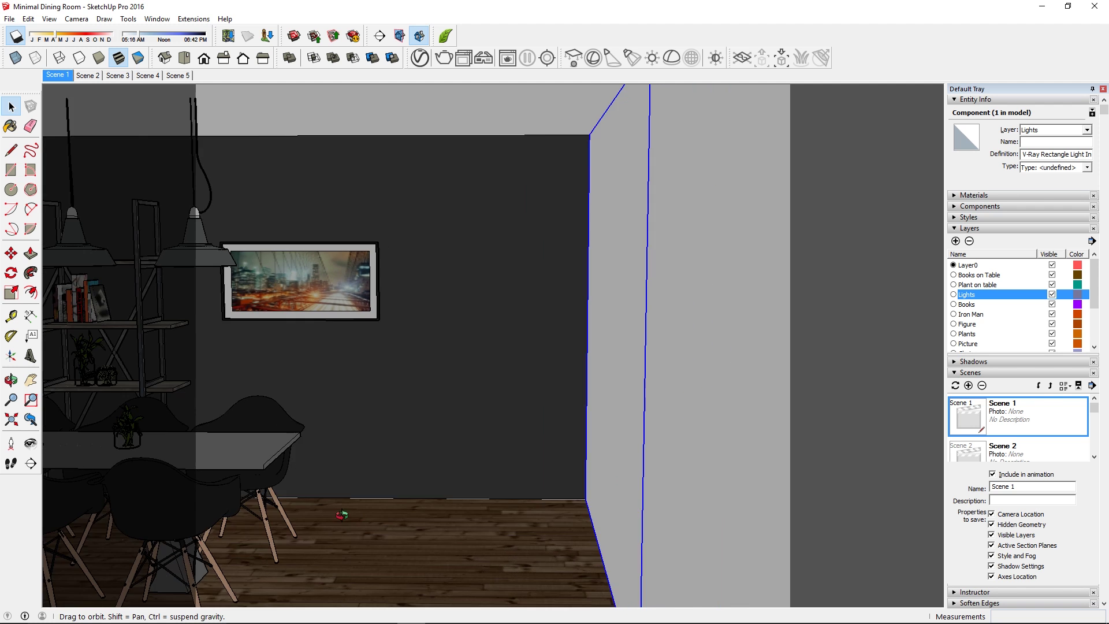
mouse_move(520, 347)
middle_mouse_down()
mouse_move(638, 441)
mouse_move(702, 398)
middle_mouse_up()
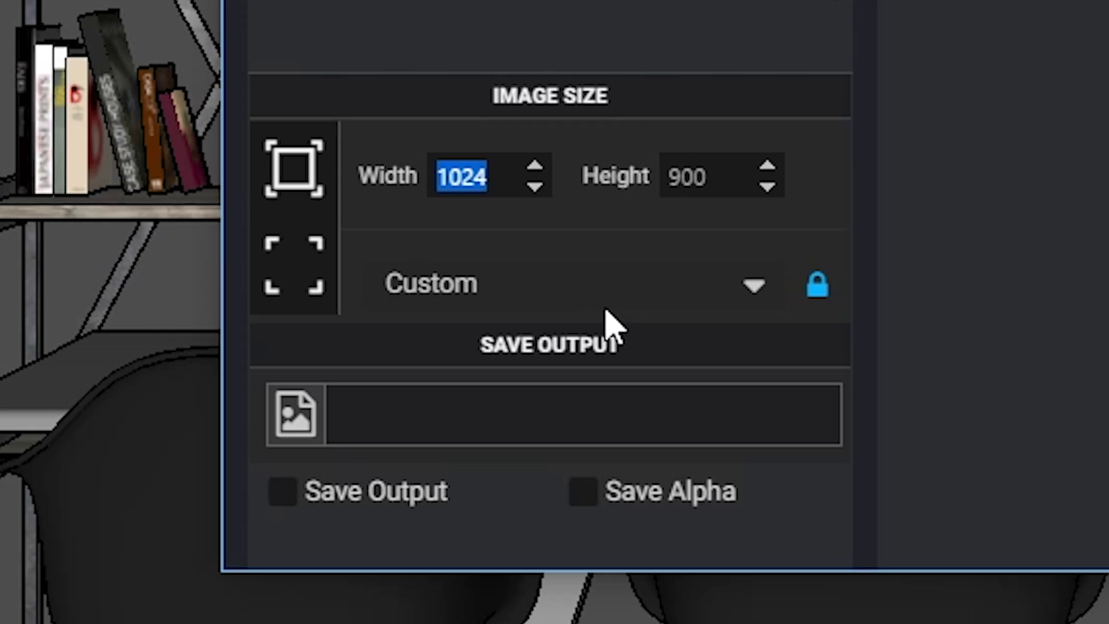
Set the render width to 2048 pixels and start the production render
type("2048")
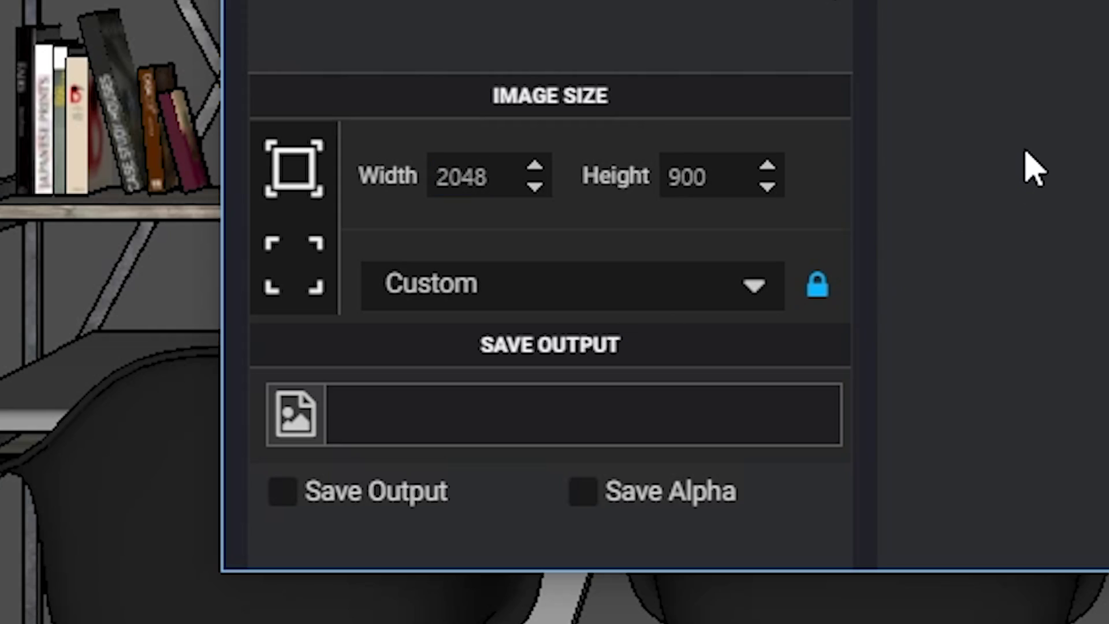
key("Return")
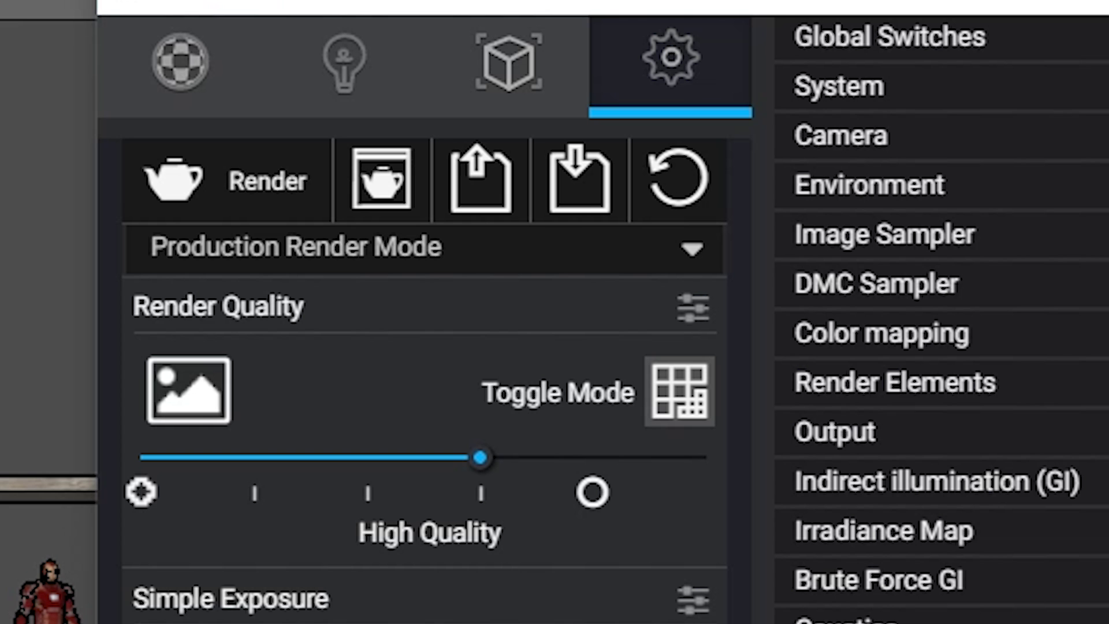
left_click(296, 192)
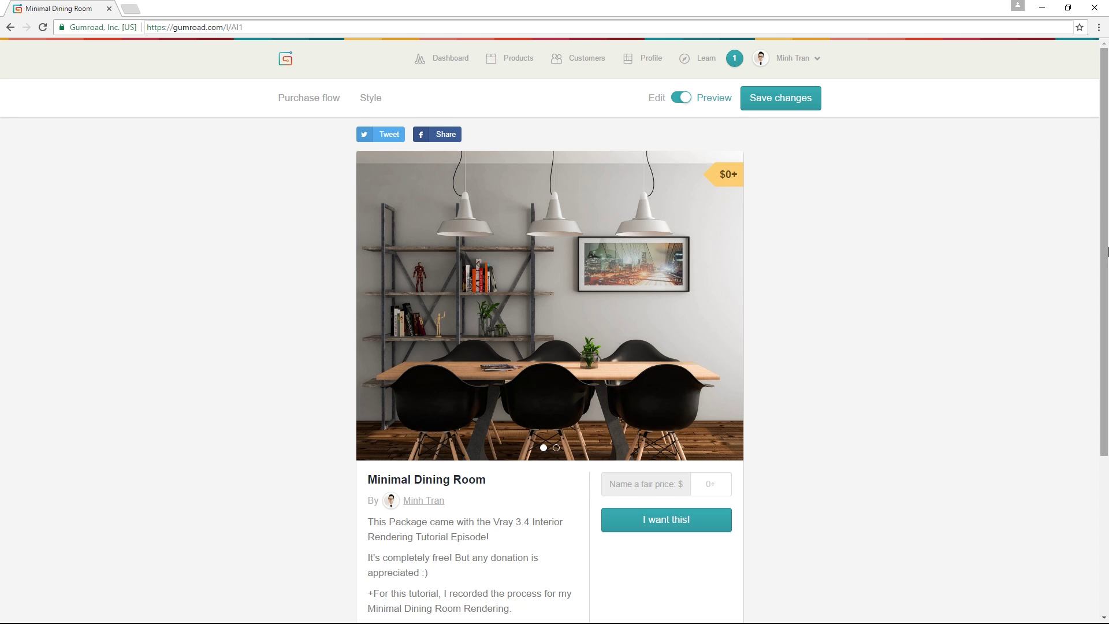
Enter 0 in the Gumroad fair price box, then select it for retyping
mouse_move(1105, 131)
left_mouse_down()
mouse_move(1104, 289)
mouse_move(1104, 134)
left_mouse_up()
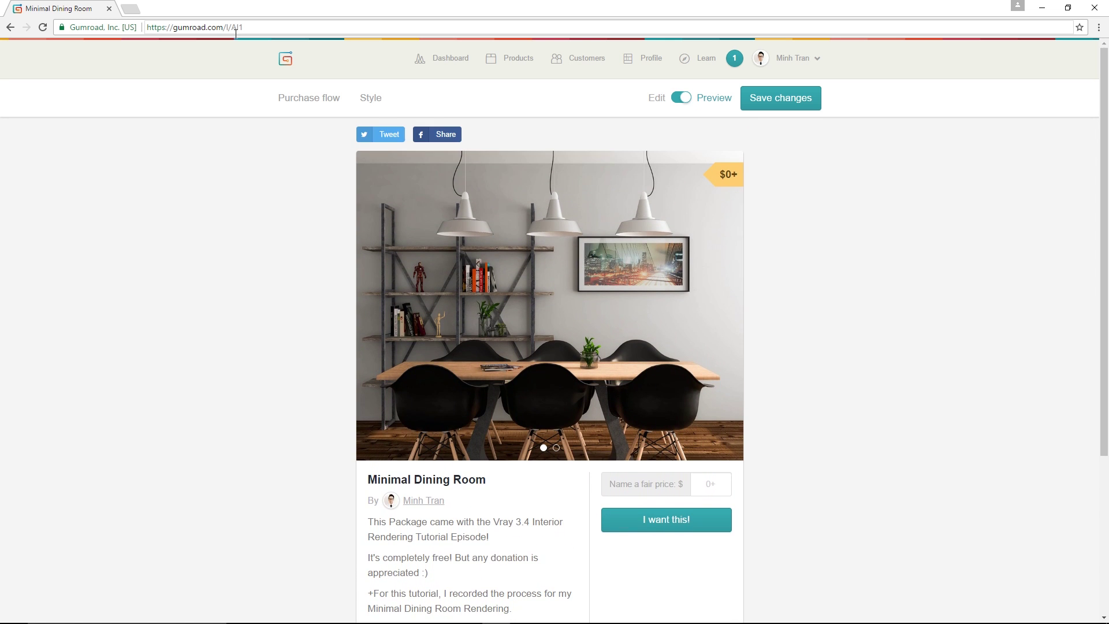
left_click(225, 27)
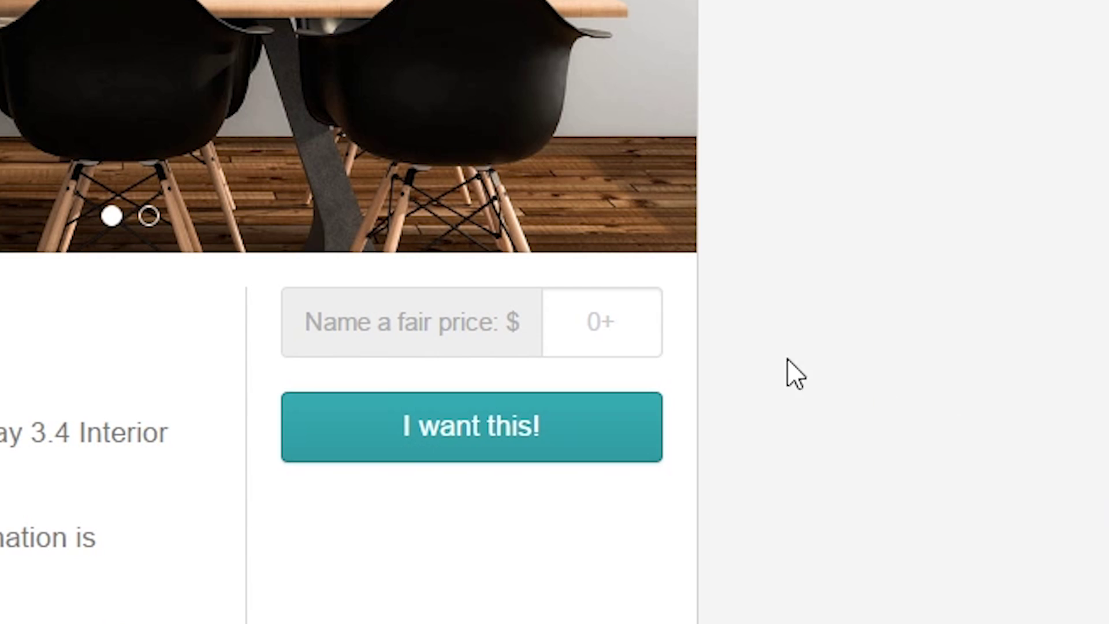
left_click(712, 487)
type("0")
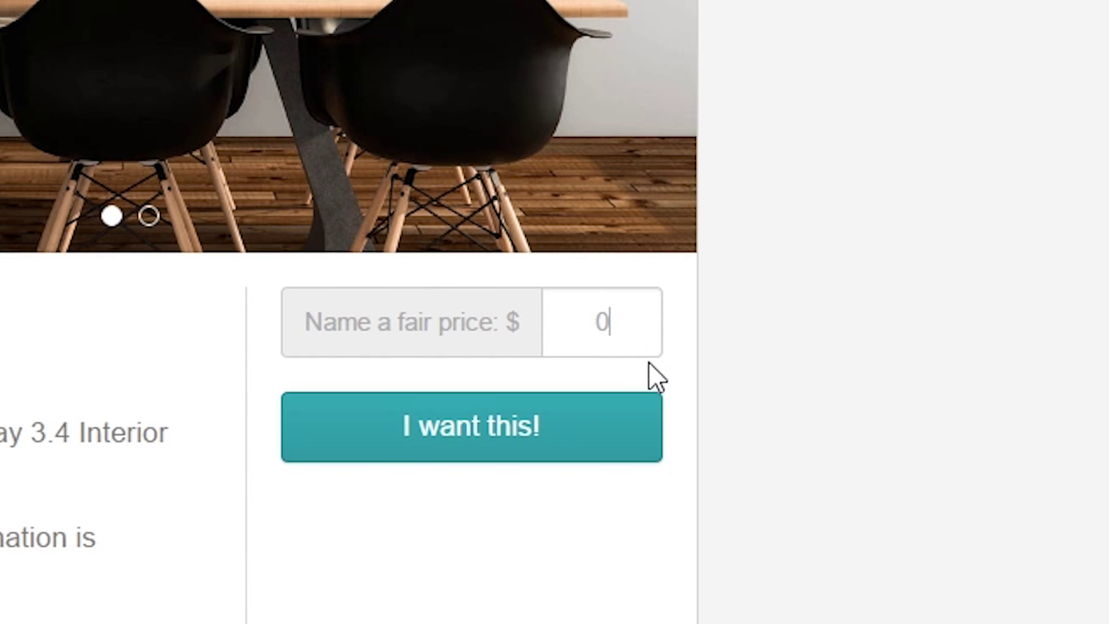
double_click(614, 338)
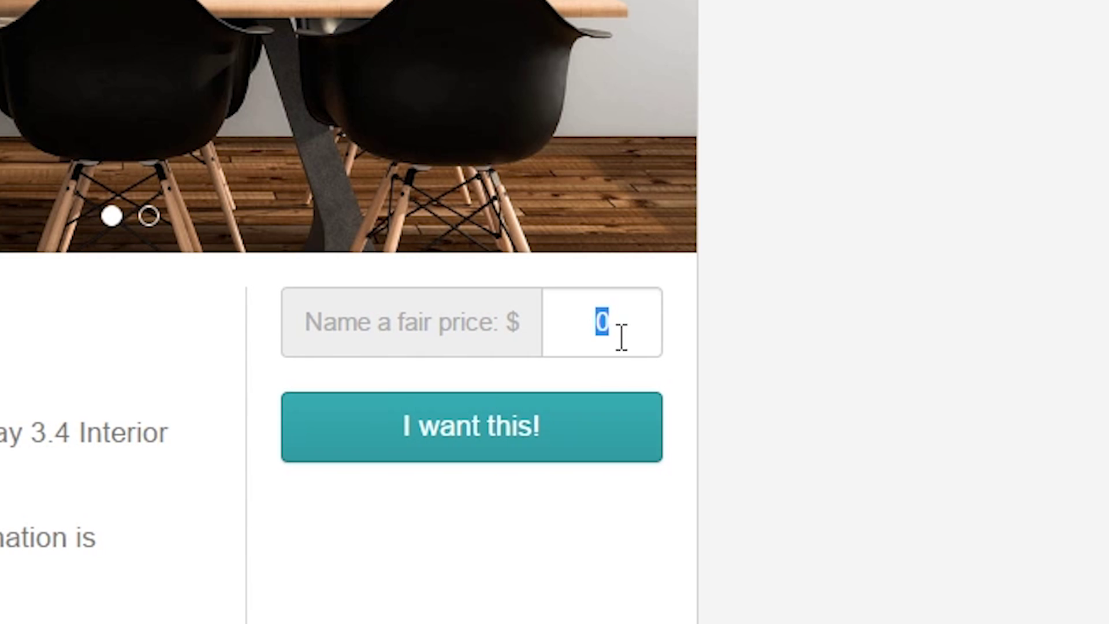